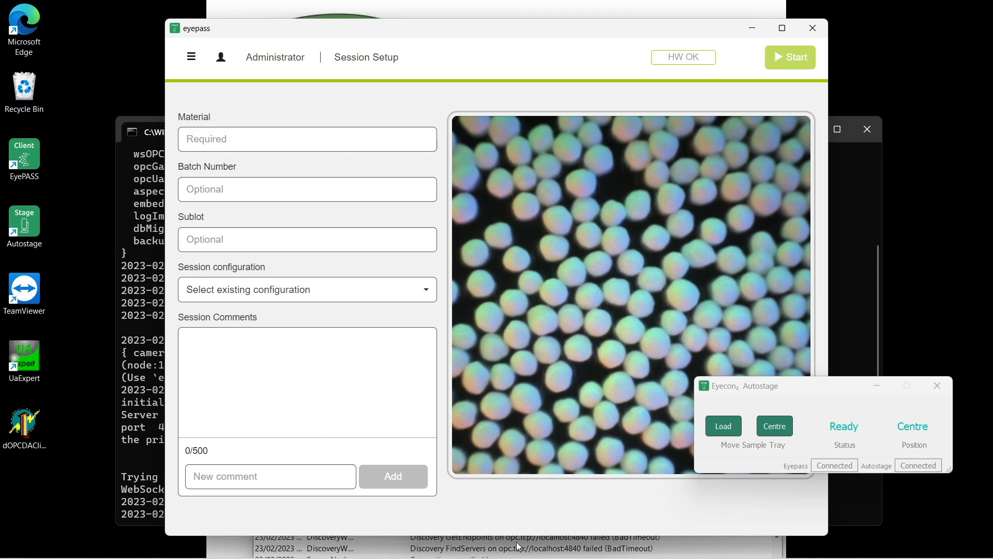
- Close and reopen UaExpert's Add Server window, then bring the Eyepass server console forward
mouse_move(519, 557)
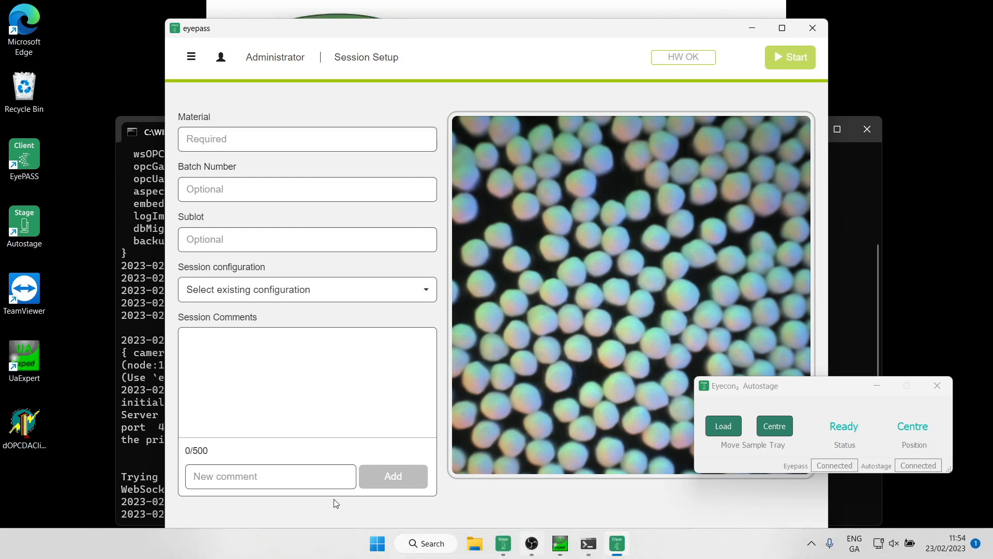
click(560, 555)
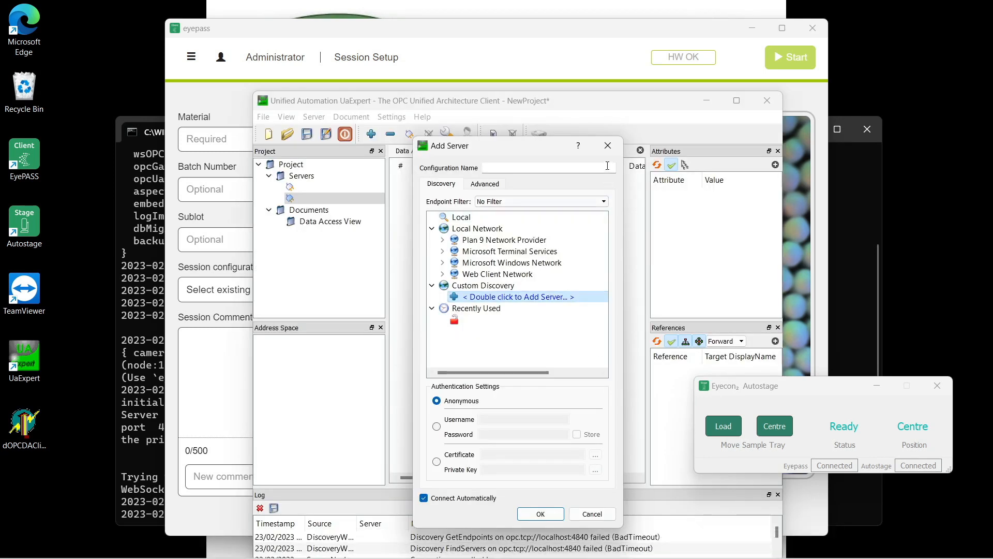
click(608, 145)
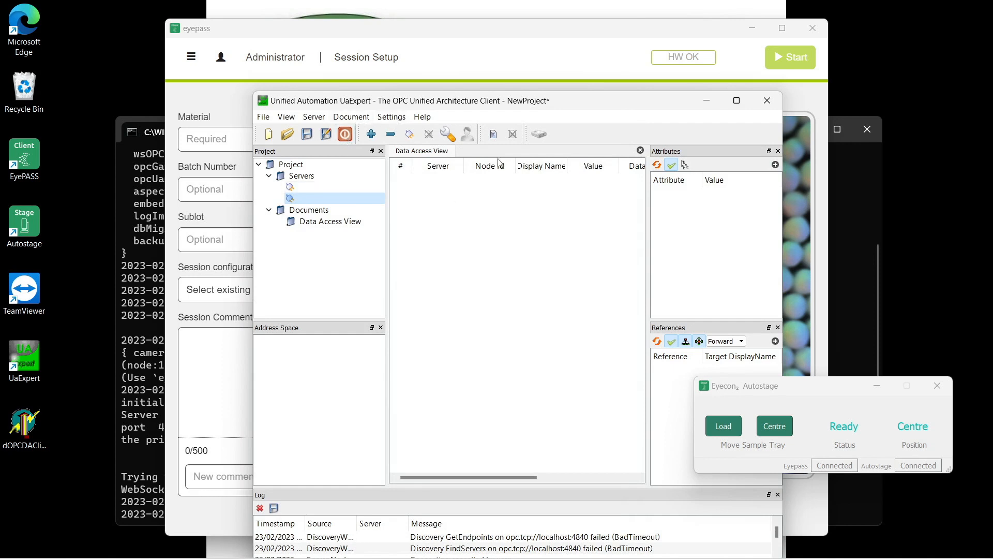
click(371, 134)
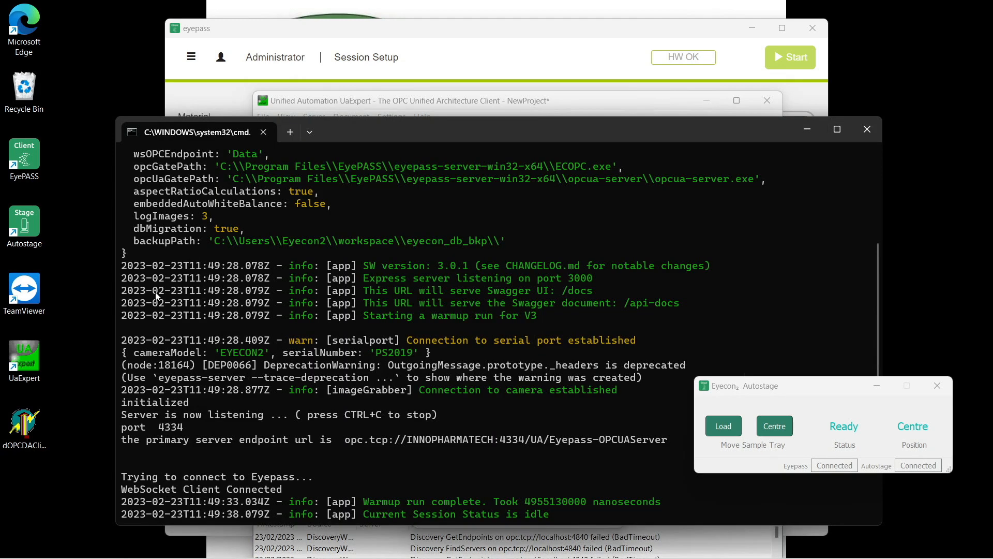
click(157, 295)
- Copy the endpoint URL opc.tcp://INNOPHARMATECH:4334/UA/Eyepass-OPCUAServer from the console and return to UaExpert
drag(346, 439, 622, 438)
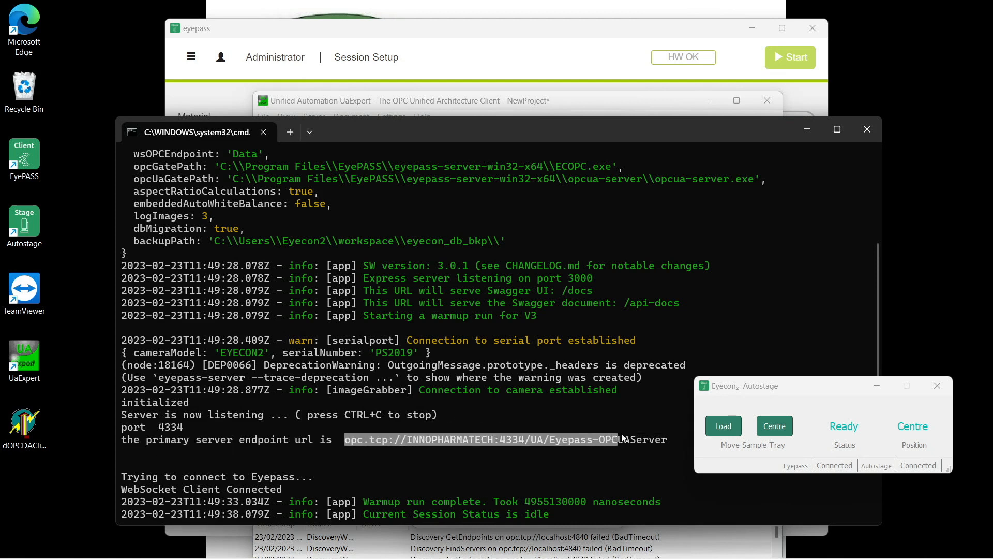
right_click(663, 439)
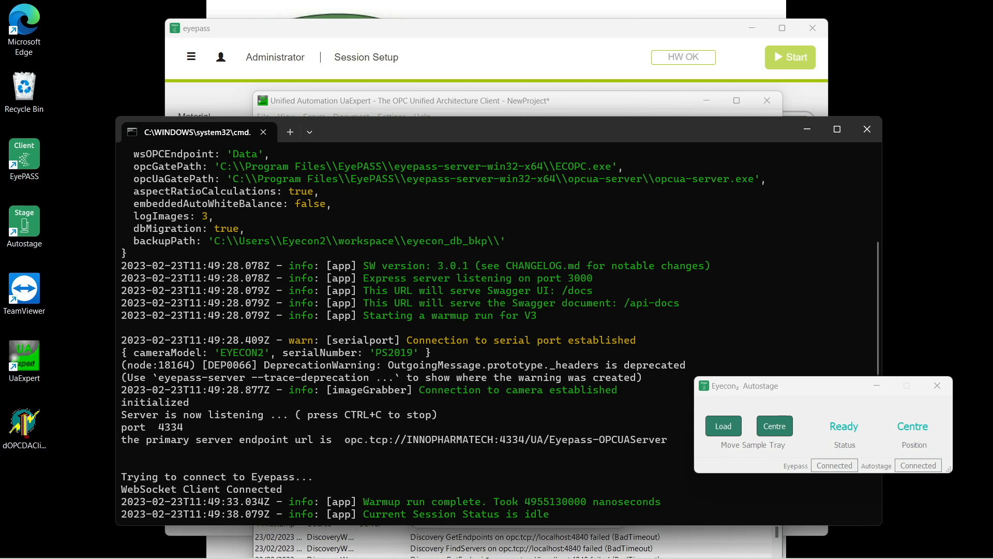
mouse_move(489, 558)
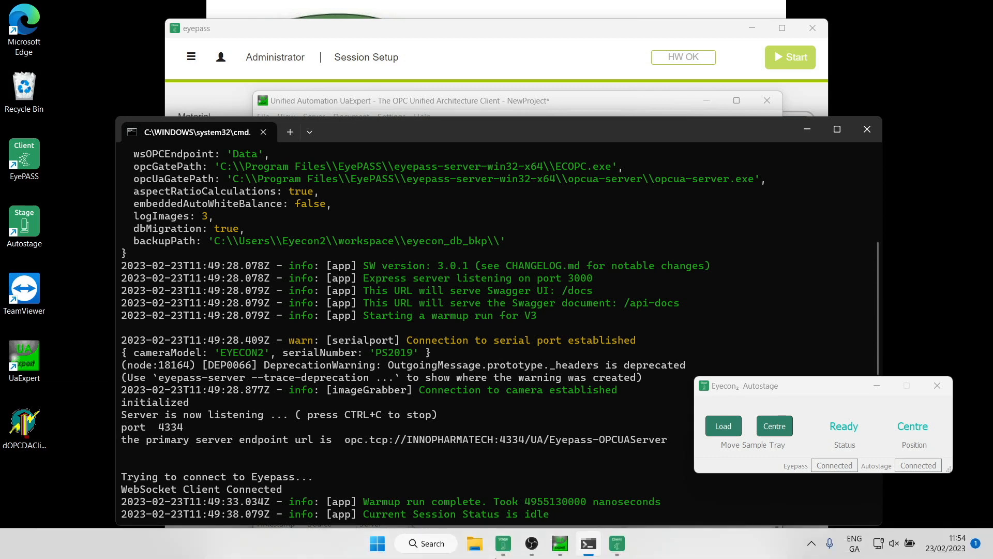
click(554, 547)
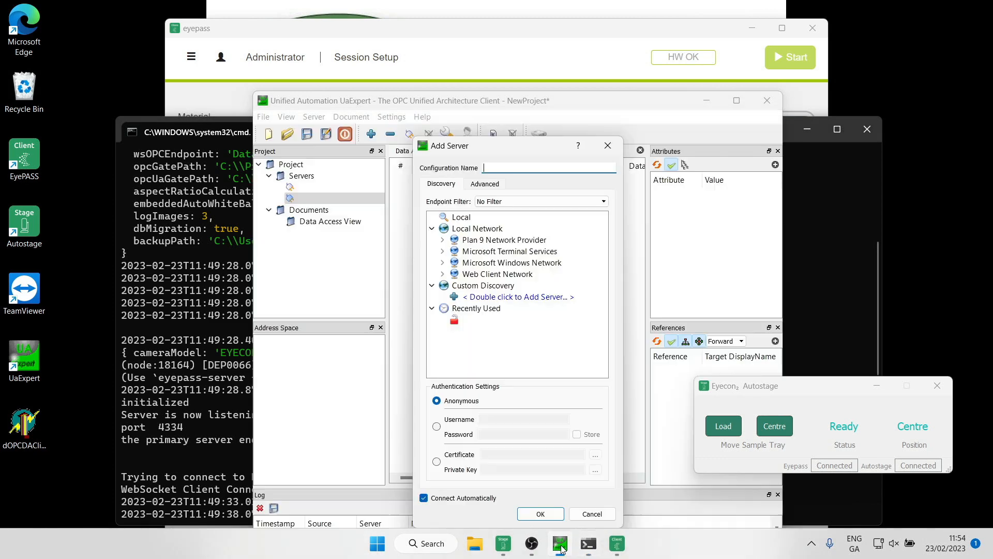
- Add the pasted opc.tcp://INNOPHARMATECH:4334 Eyepass URL as a custom discovery entry
double_click(535, 298)
key(BackSpace)
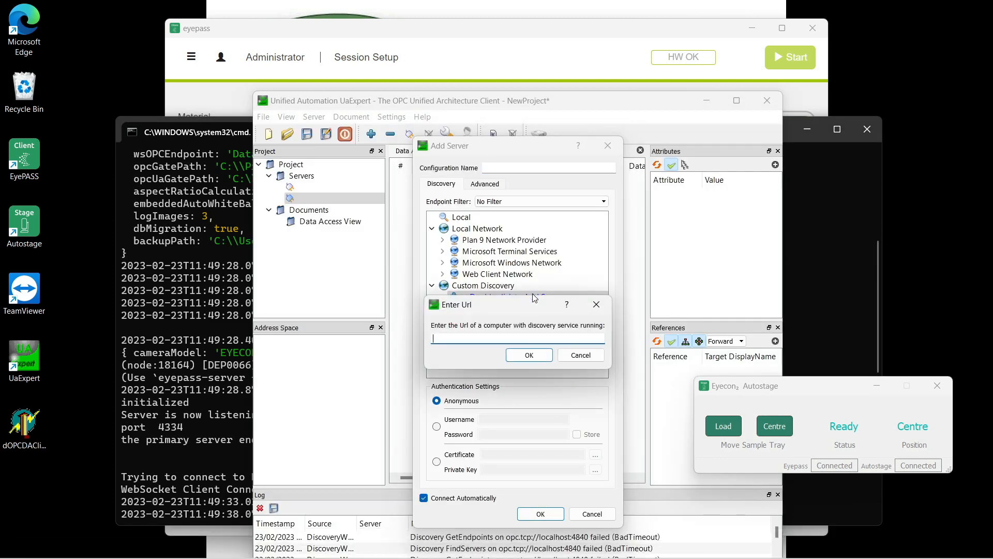
text(opc.tcp://INNOPHARMATECH:4334/UA/Eyepass-OPCUAServer)
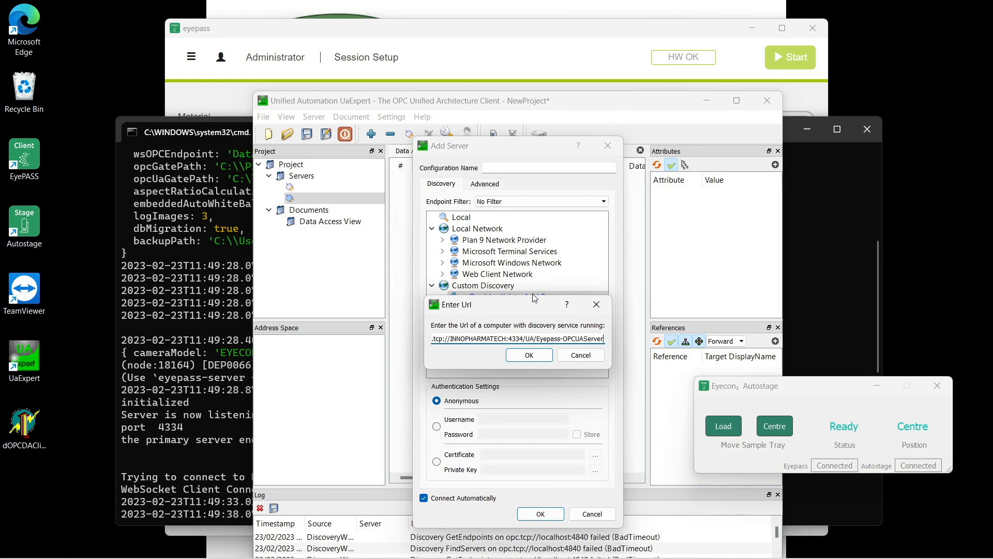
click(528, 357)
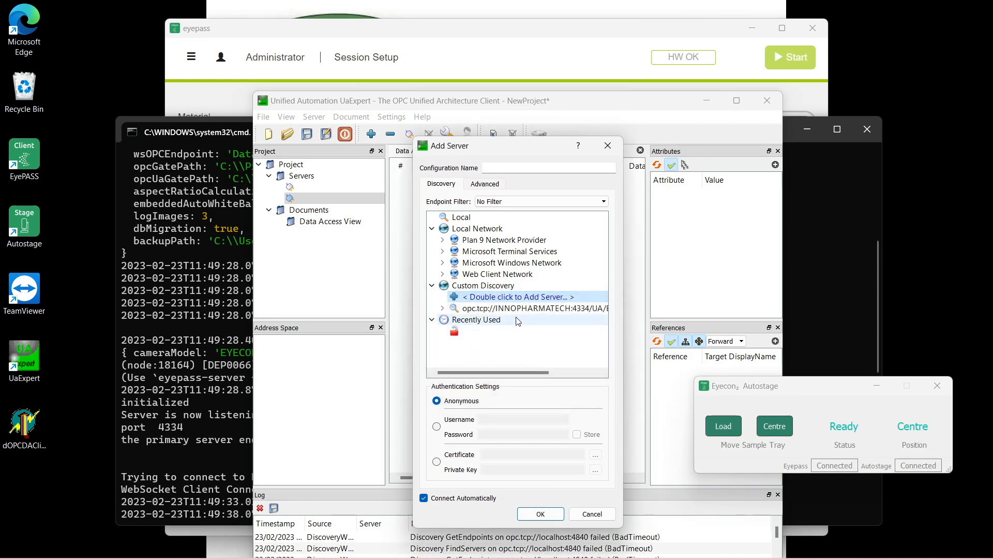
- Dismiss the two Url Prefix Invalid errors and switch to the Advanced endpoint settings
click(526, 520)
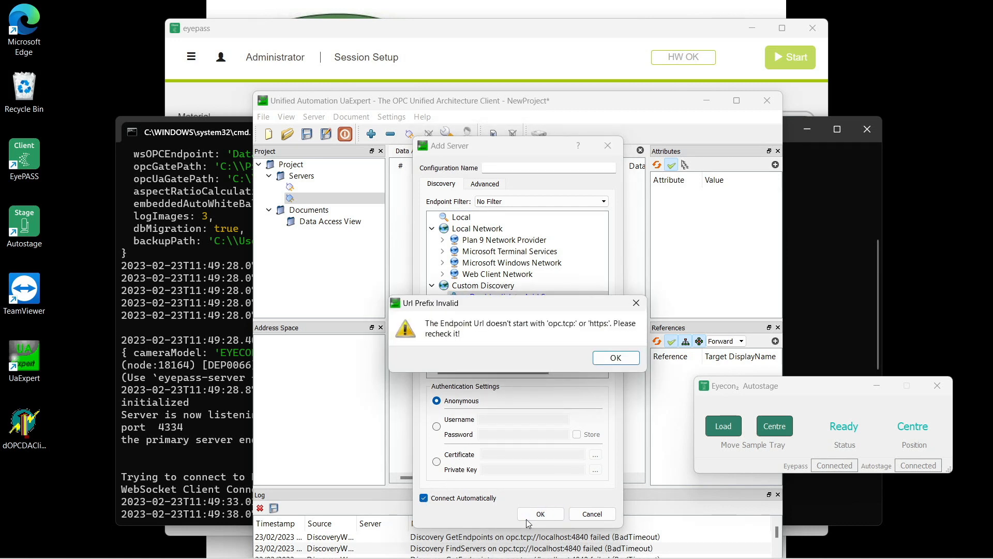
click(625, 358)
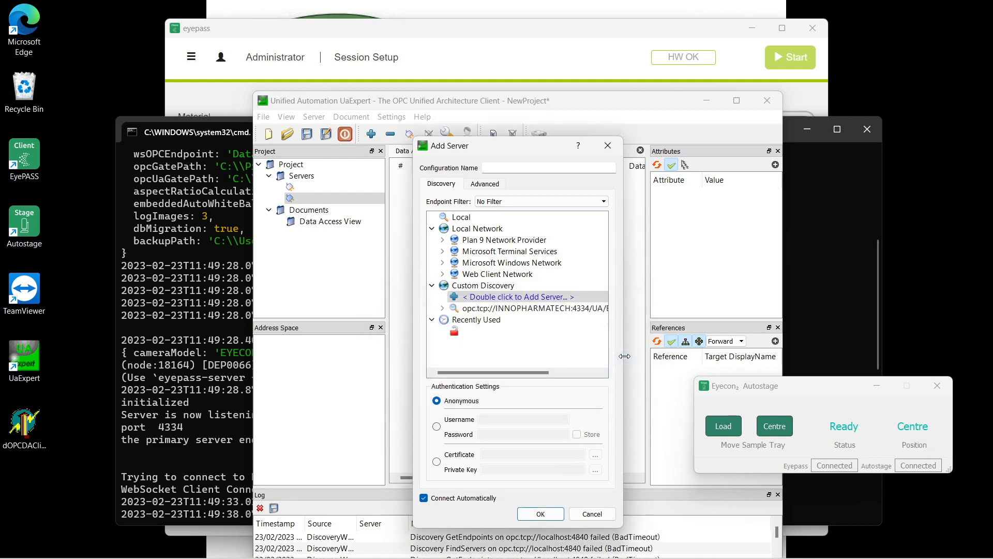
click(540, 515)
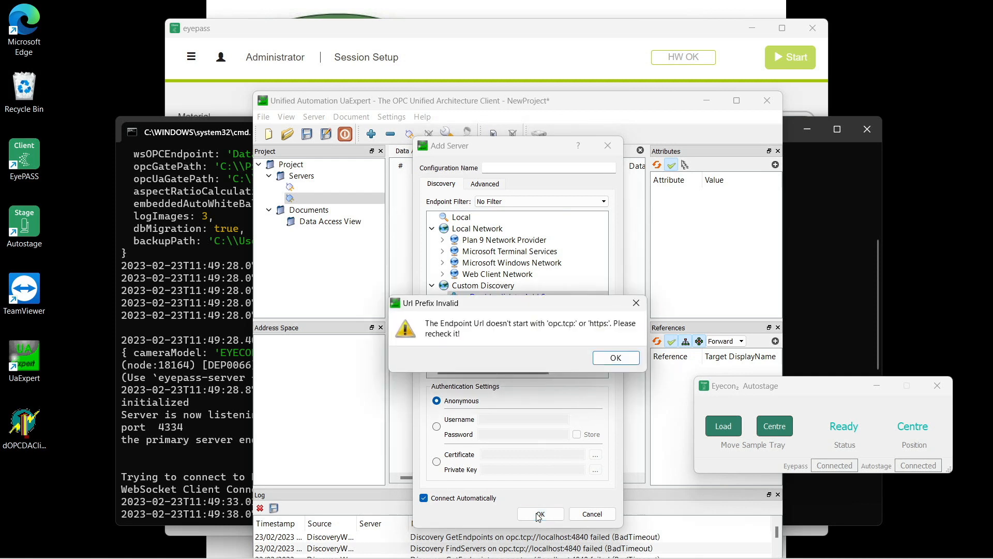
click(636, 304)
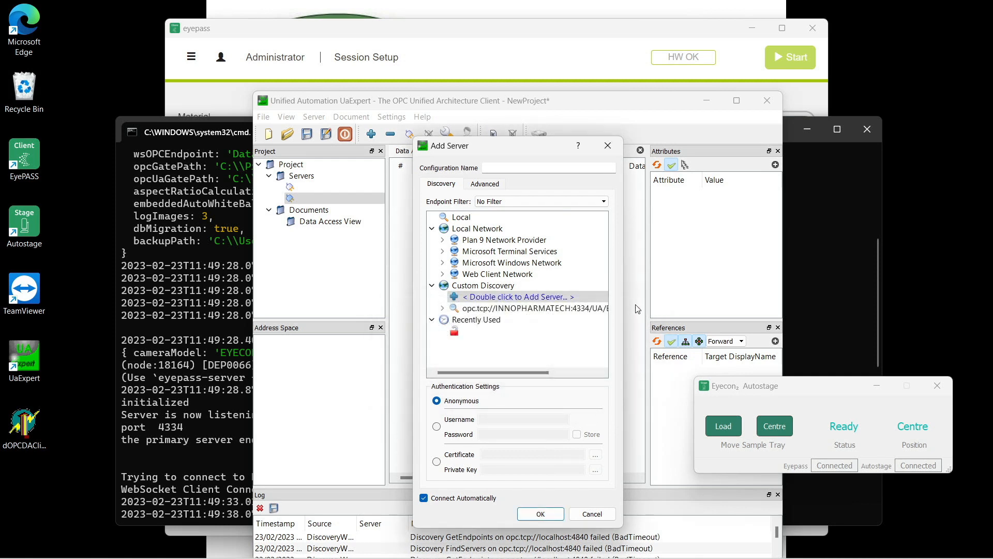
click(489, 185)
click(515, 220)
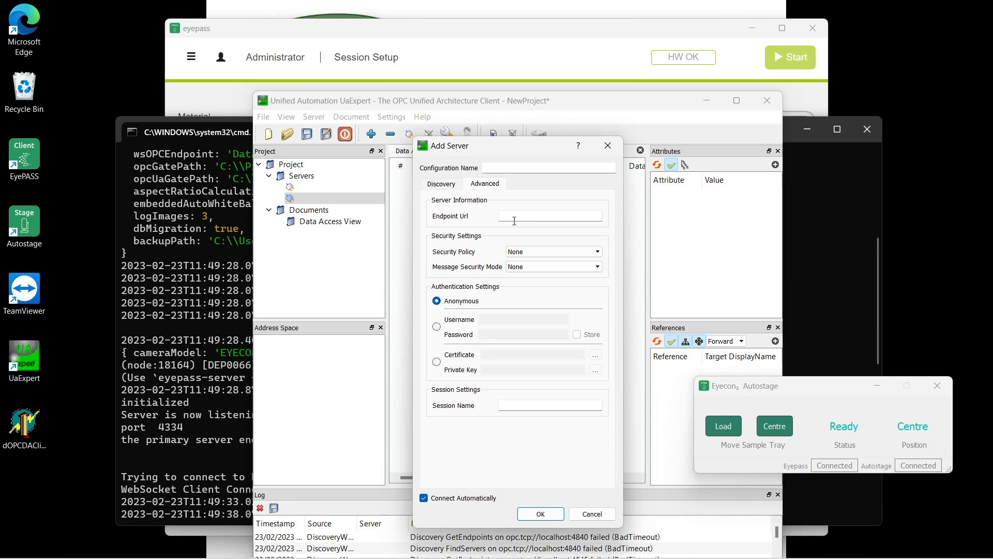
- Add the server by its pasted endpoint URL and temporarily accept its certificate to connect
key(ctrl+v)
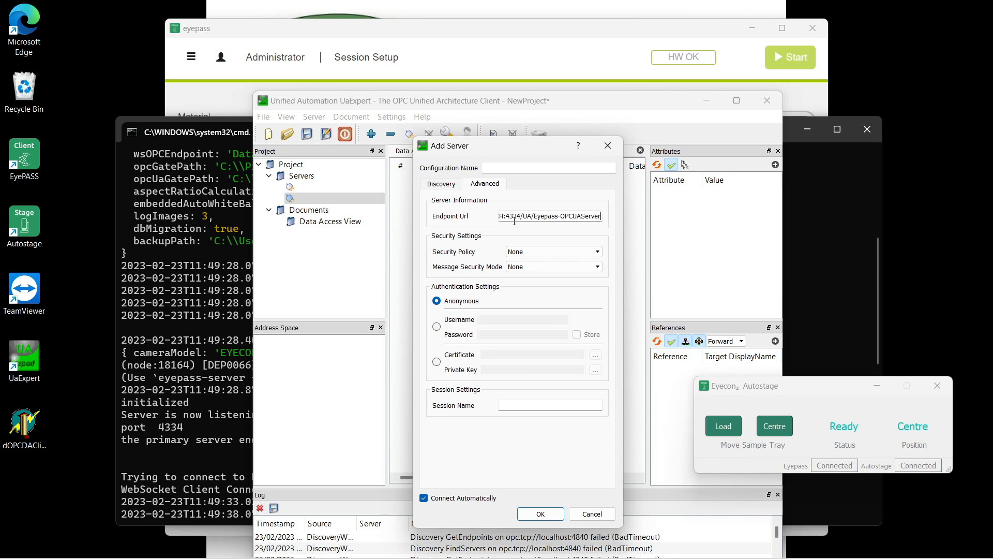
click(539, 514)
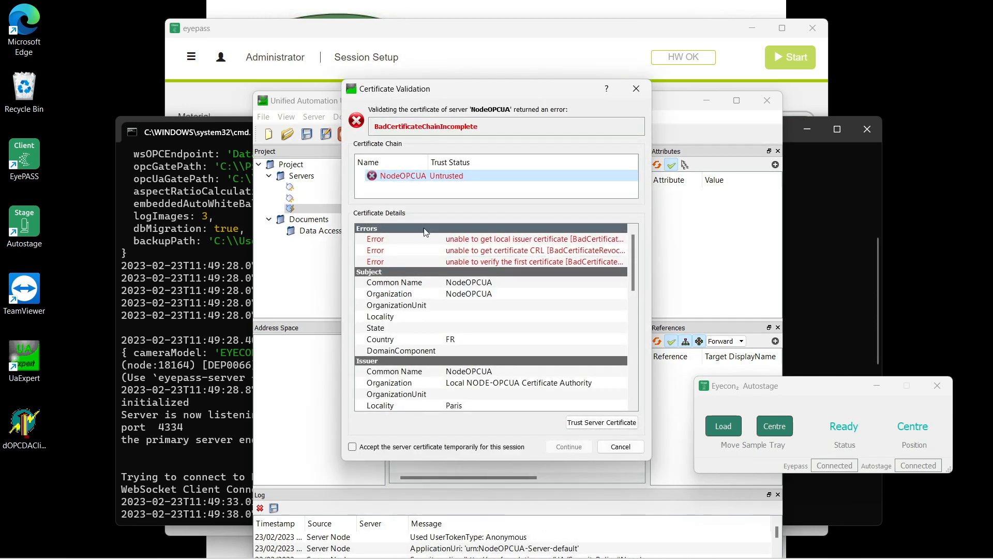
click(353, 447)
click(582, 446)
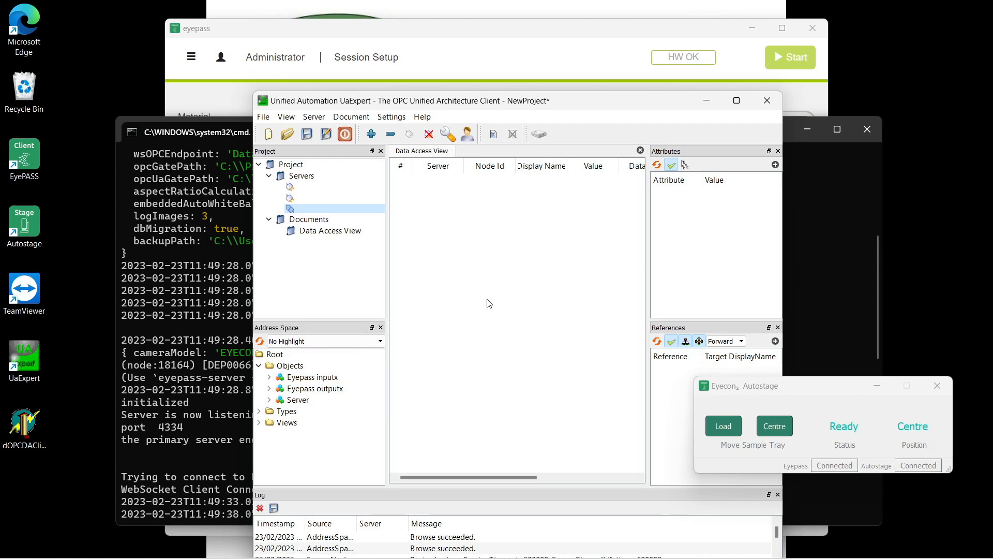
- Expand Eyepass inputx and monitor User, Password, SessionID1, ConfigName, Start and Stop in the Data Access View
double_click(334, 379)
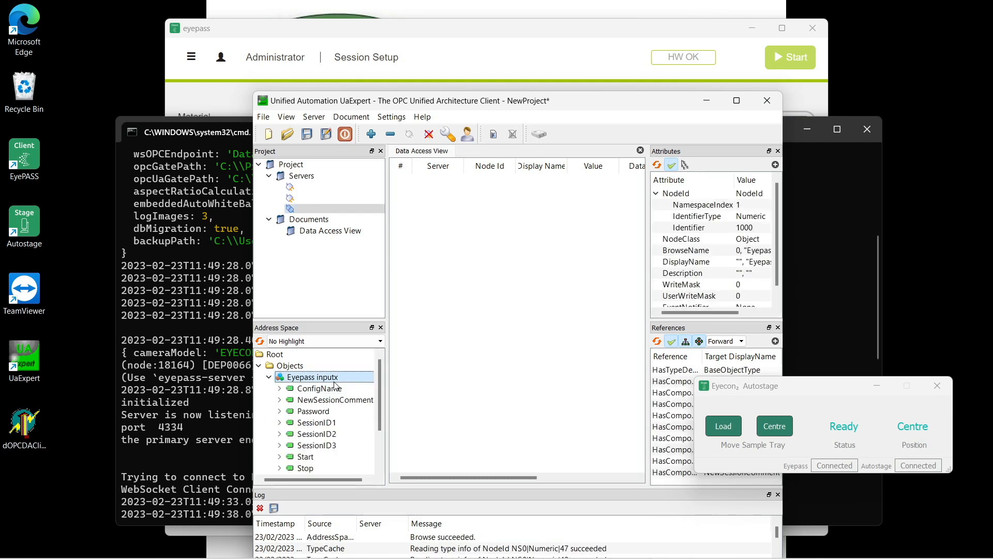
mouse_move(379, 385)
mouse_down()
mouse_move(379, 411)
mouse_move(379, 389)
mouse_up()
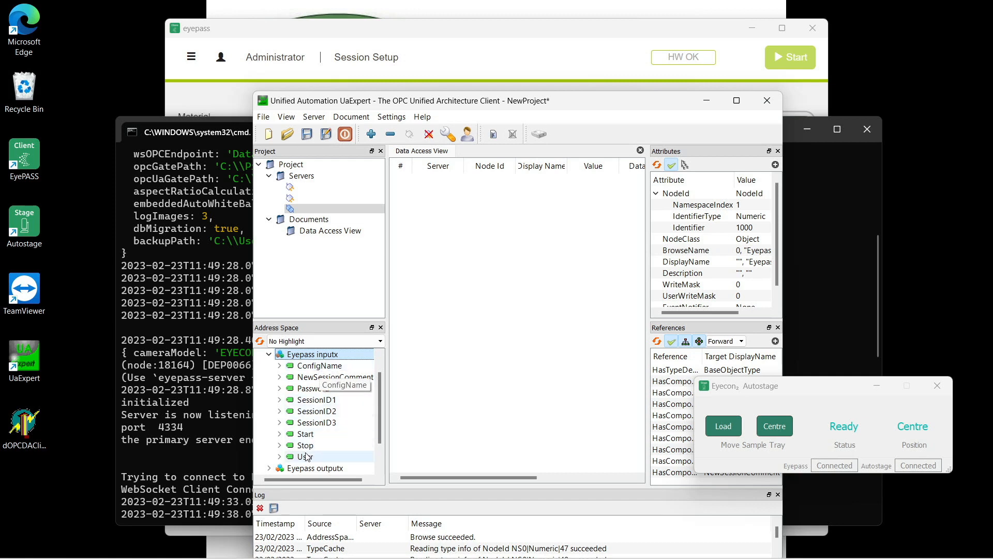
drag(307, 456, 458, 186)
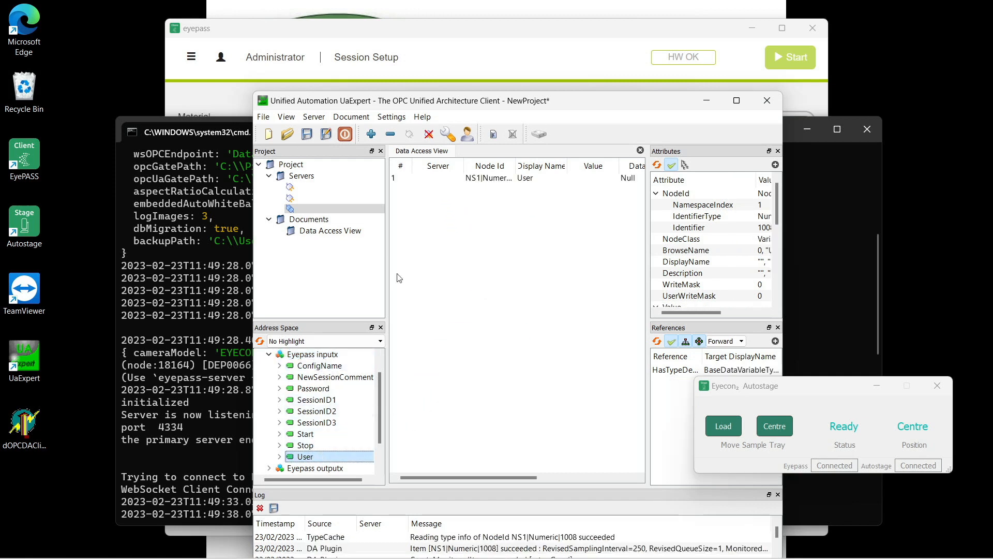
drag(380, 422, 380, 392)
drag(316, 411, 491, 187)
drag(316, 423, 450, 255)
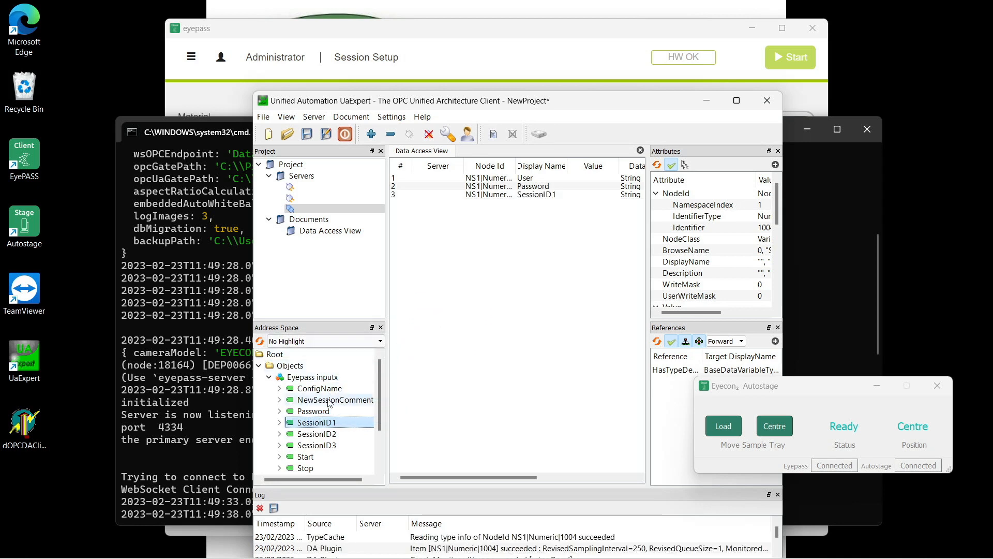
drag(317, 389, 462, 243)
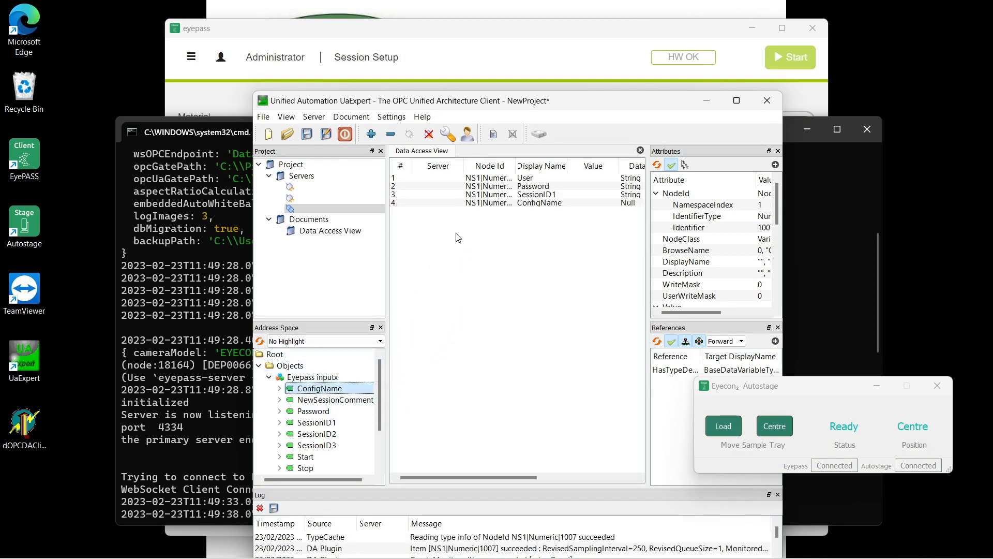
drag(305, 457, 450, 223)
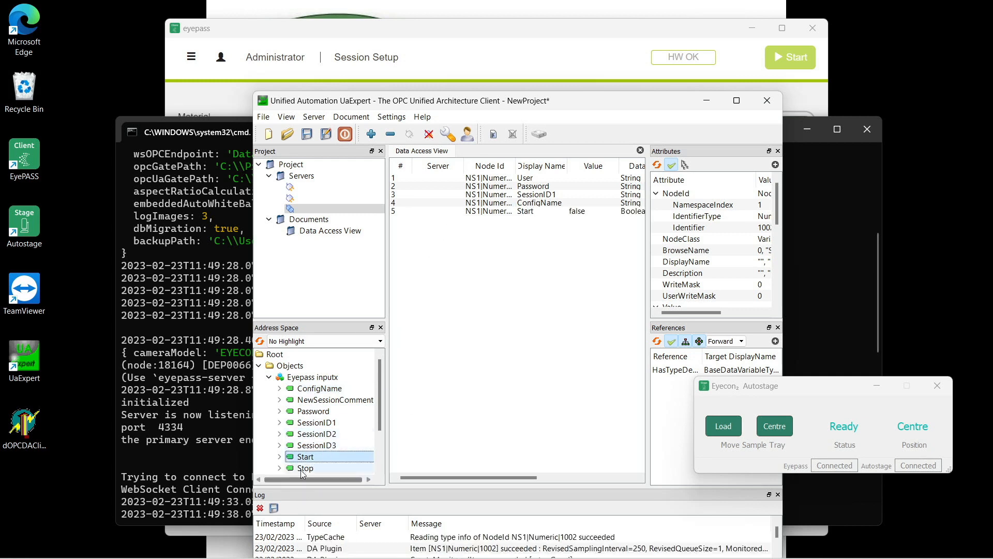
drag(306, 467, 441, 231)
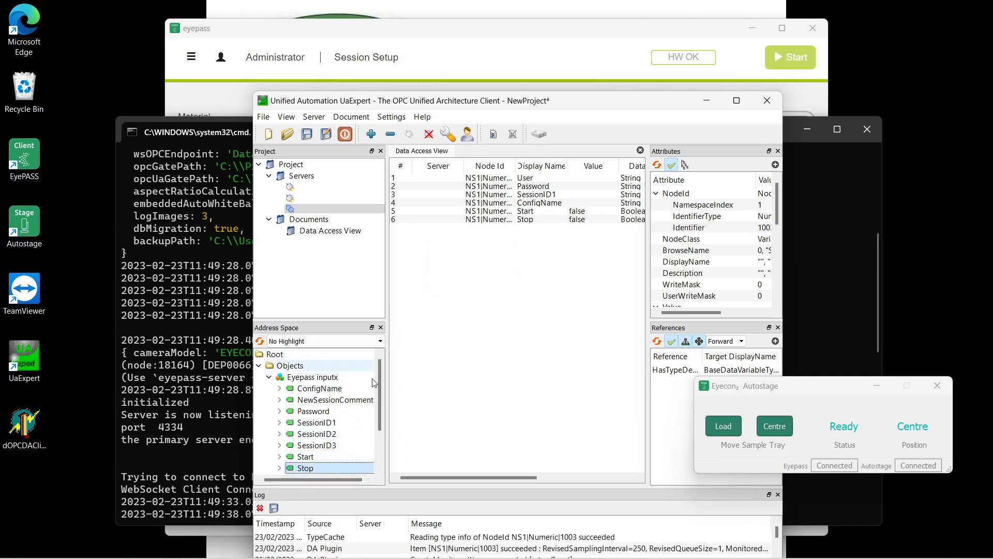
drag(378, 416, 380, 448)
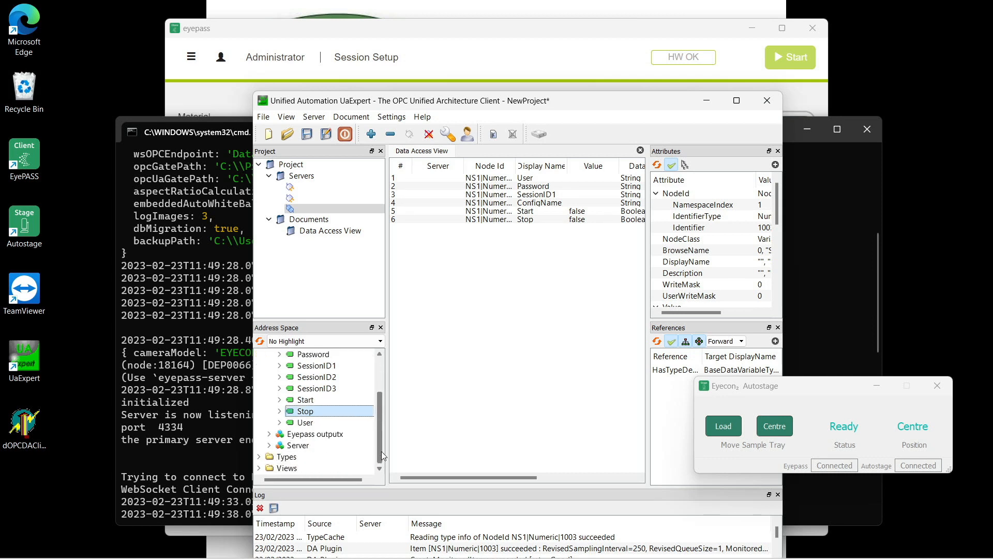
- Expand Eyepass outputx and monitor Dv10, Dv50, Dv90, Mean, Median and SessionStatus in the Data Access View
click(321, 436)
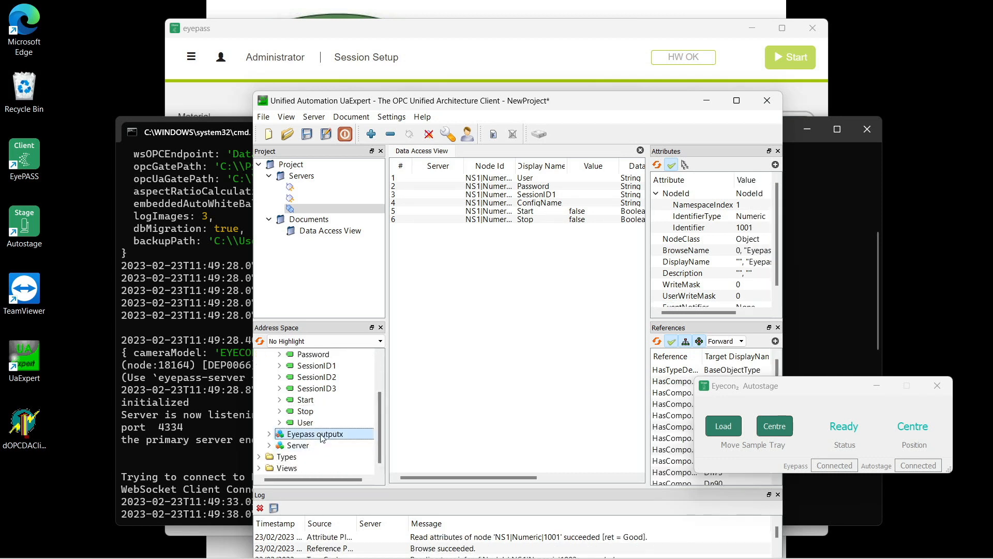
double_click(322, 437)
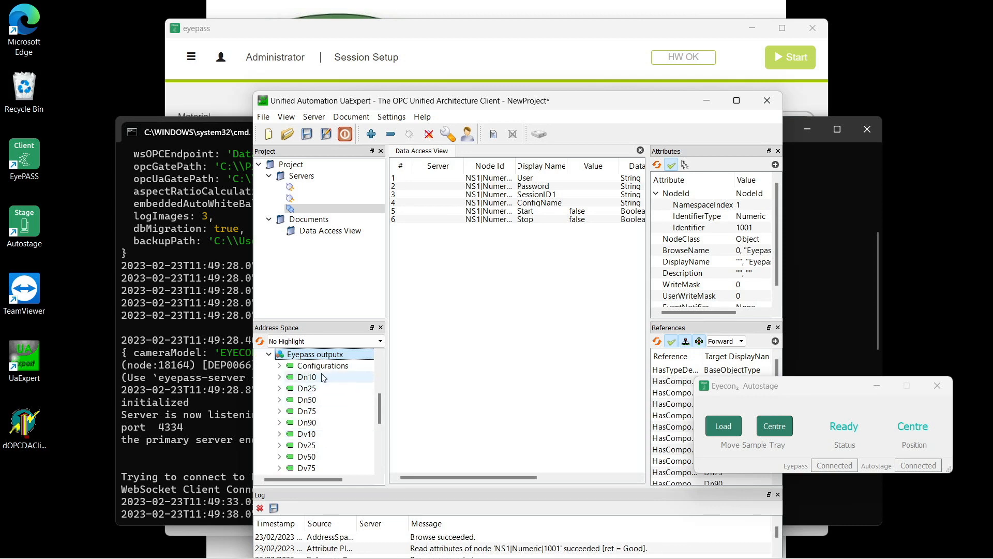
drag(308, 435, 446, 244)
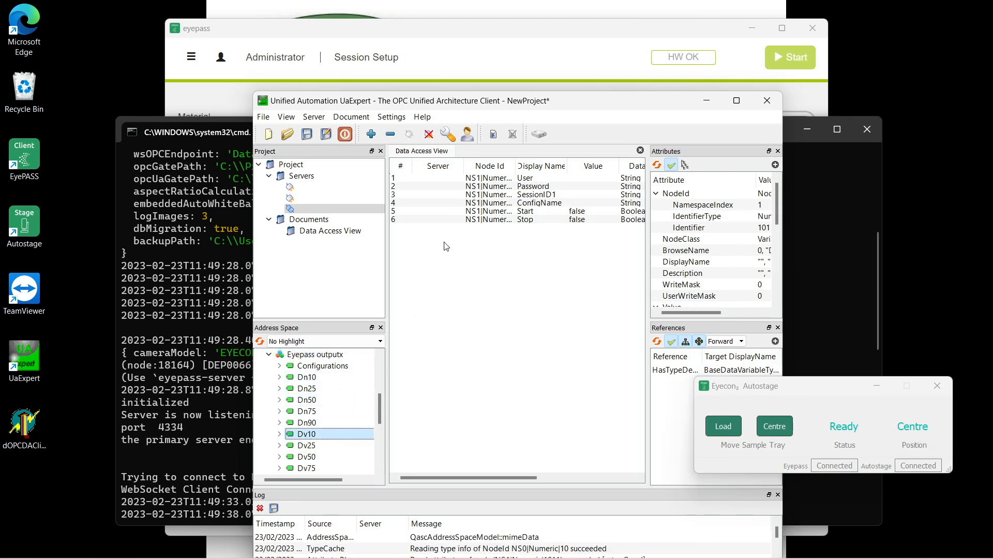
drag(307, 457, 446, 249)
drag(380, 414, 380, 424)
drag(307, 433, 444, 269)
drag(380, 426, 381, 436)
drag(313, 433, 468, 280)
drag(309, 446, 440, 300)
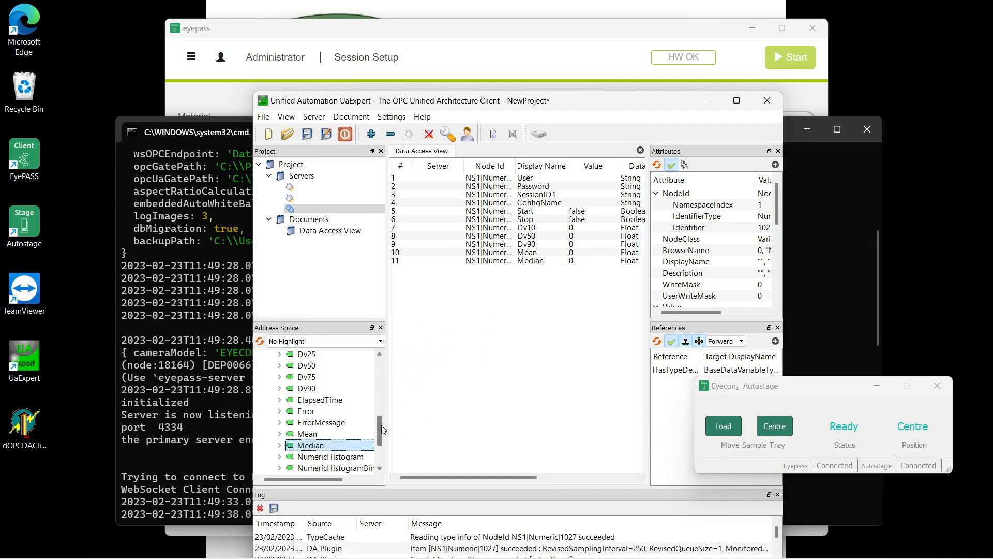
drag(383, 426, 445, 296)
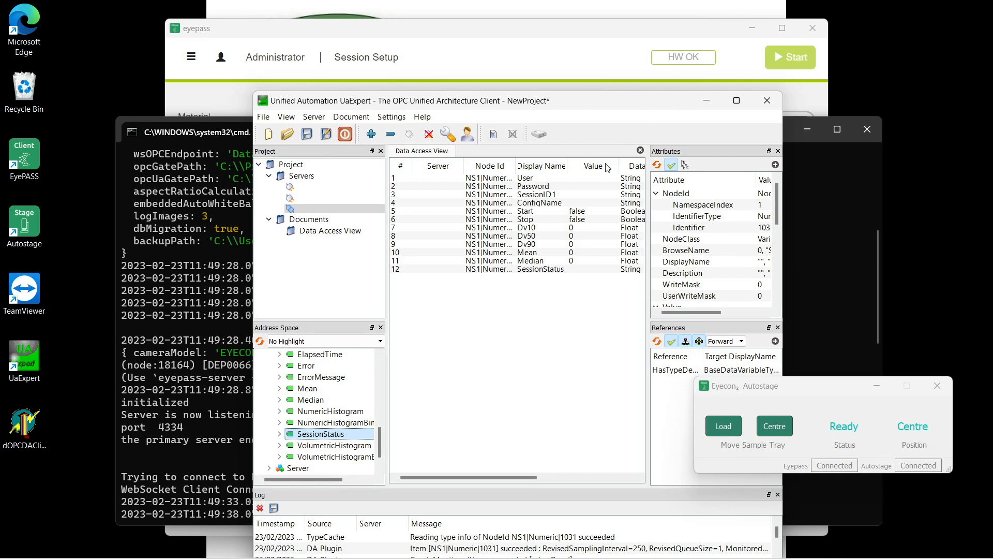
- Enter the login user name and password into the User and Password values
double_click(583, 179)
text(admin)
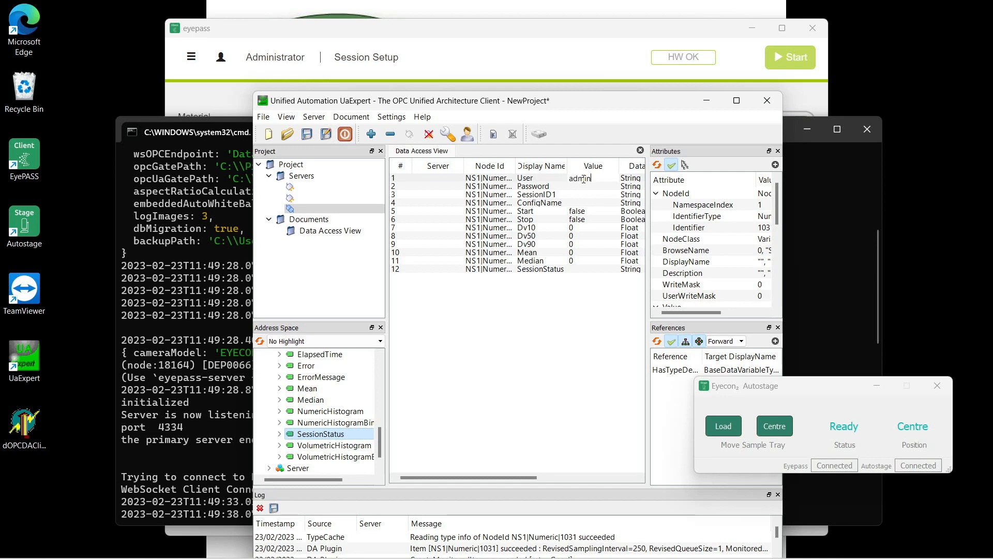
click(584, 187)
double_click(584, 188)
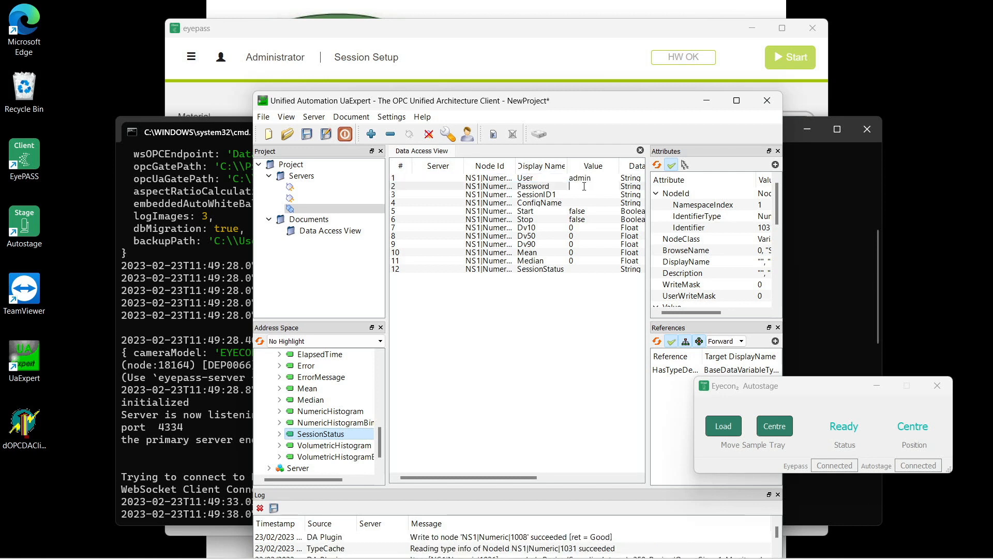
text(admin)
click(586, 196)
- Set SessionID1 to OPC UA_01 and ConfigName to Demo PAT
double_click(583, 195)
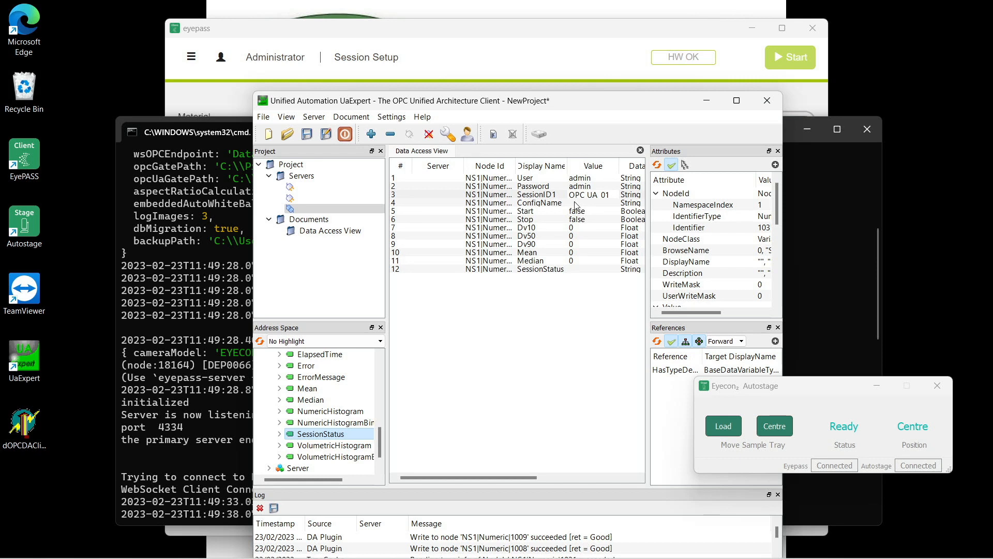
double_click(576, 203)
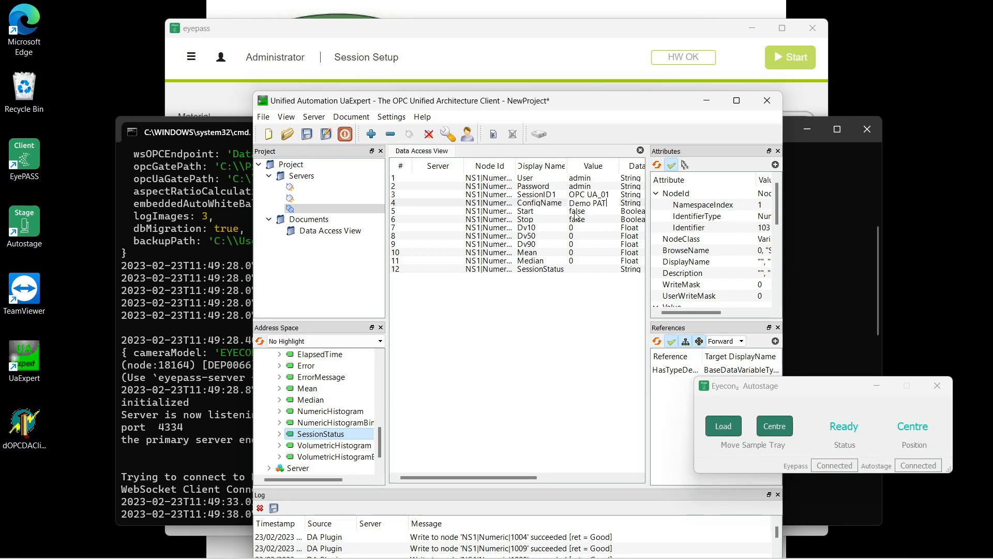
click(575, 211)
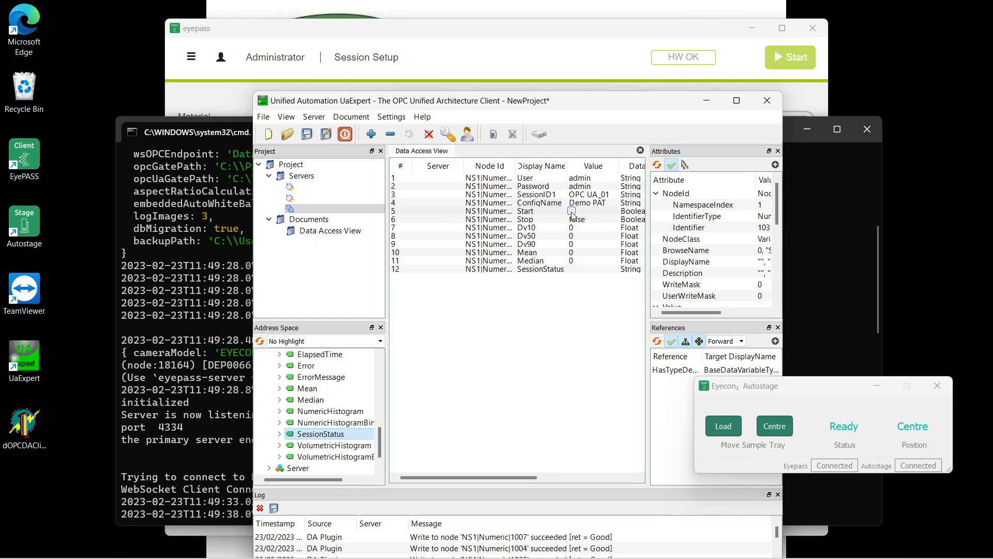
- Watch EyePASS begin the live measurement, then return to UaExpert with SessionStatus running
click(742, 65)
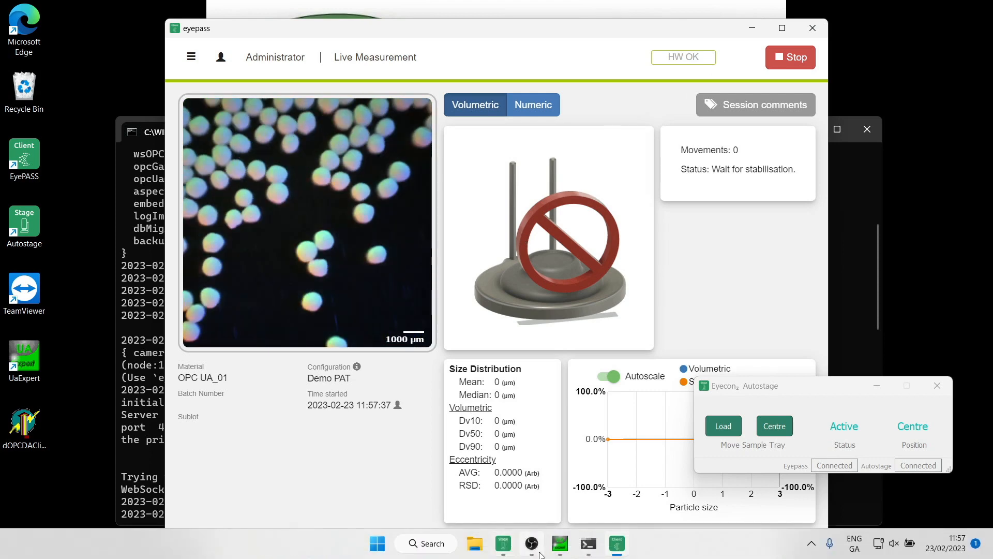
click(564, 550)
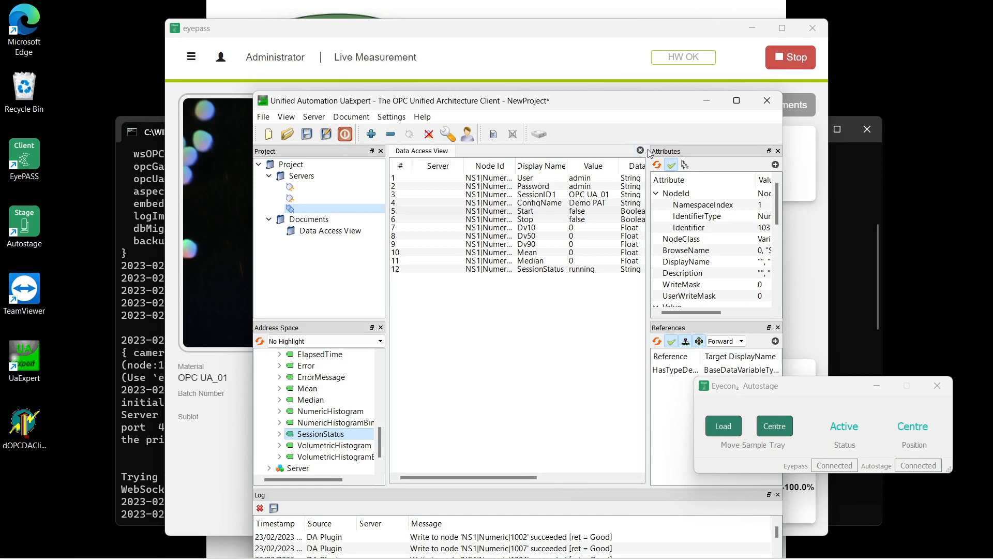
- Widen the Data Access View and compare live results (Mean 862 µm, Dv50 864 µm) in EyePASS and UaExpert
drag(649, 149, 751, 145)
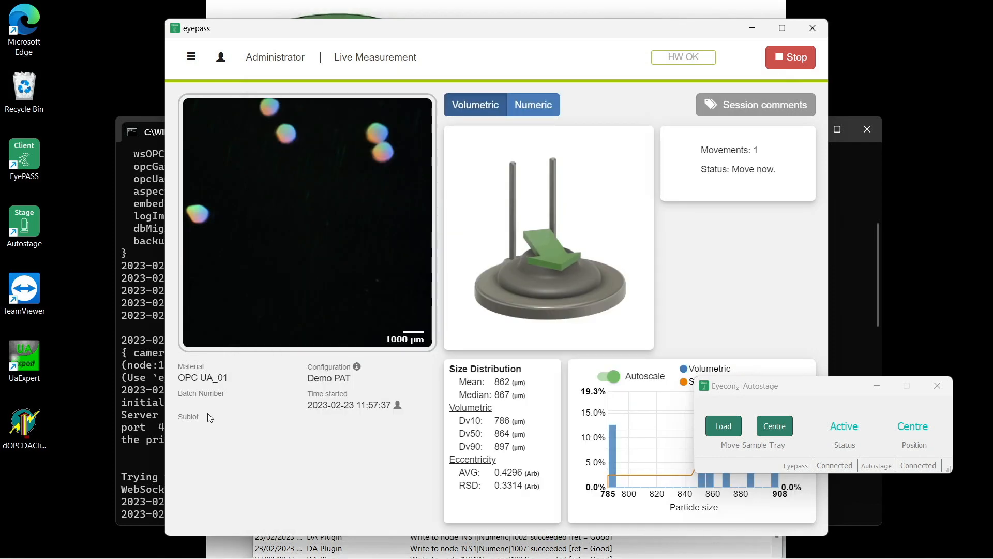
click(209, 415)
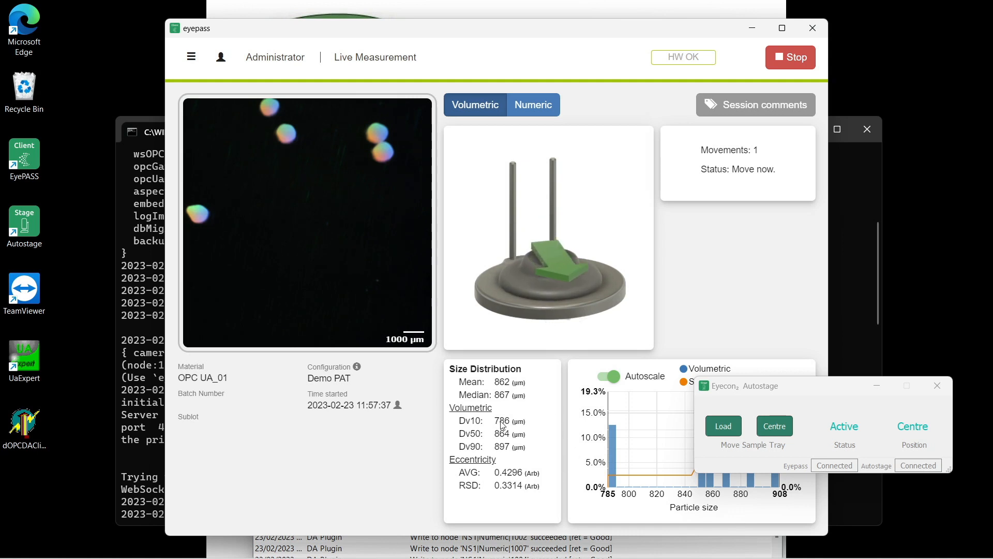
click(567, 557)
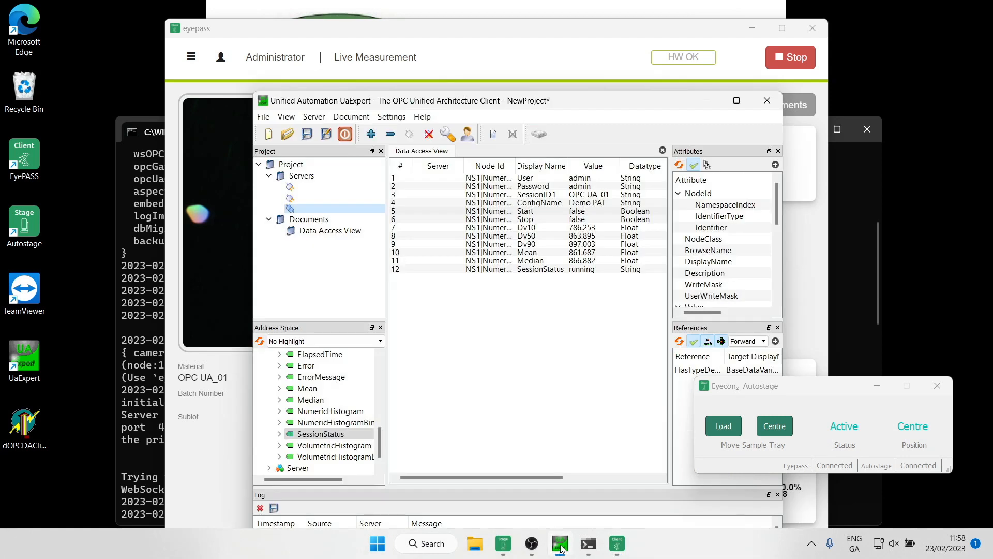
- Write Stop as true and view EyePASS's Session Result with Mean 862, Median 867 µm
double_click(577, 220)
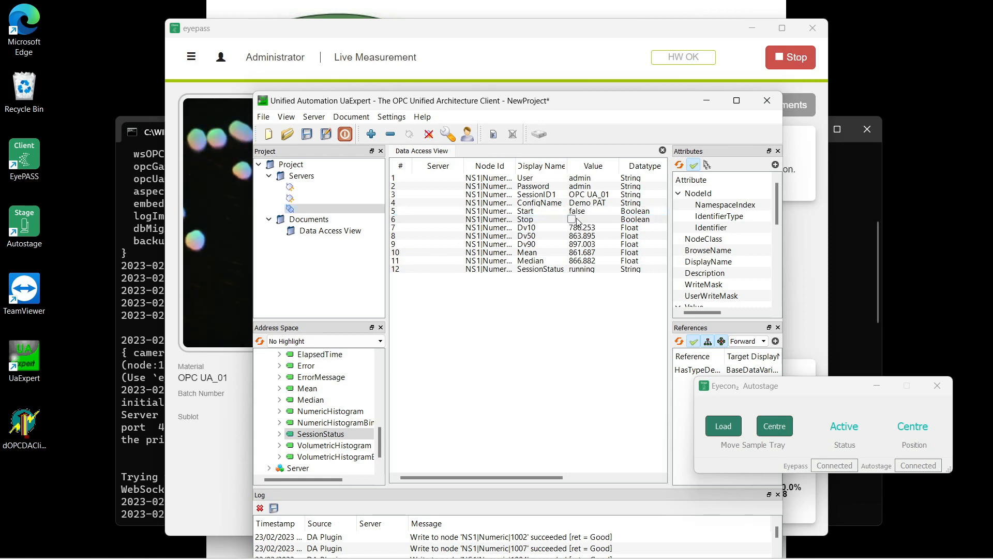
click(571, 219)
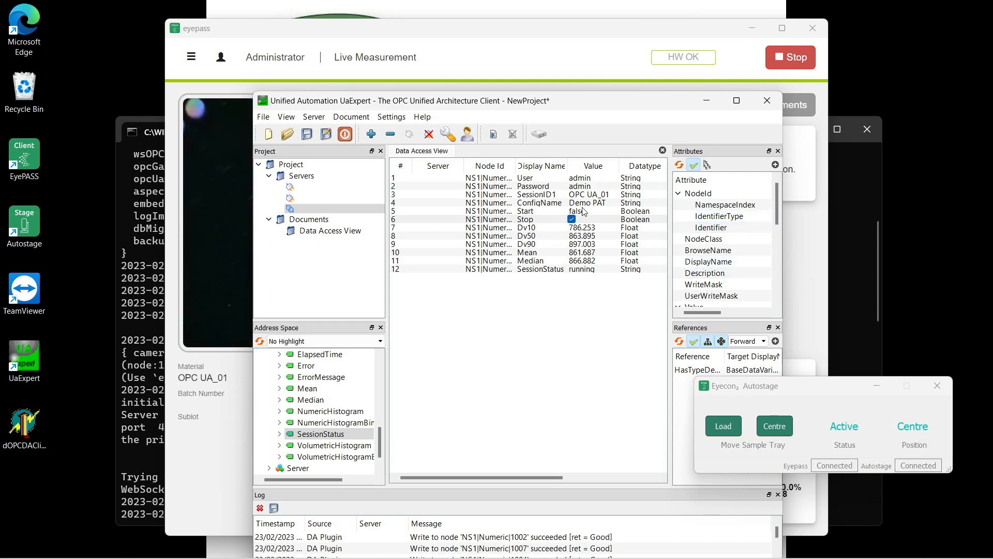
click(791, 287)
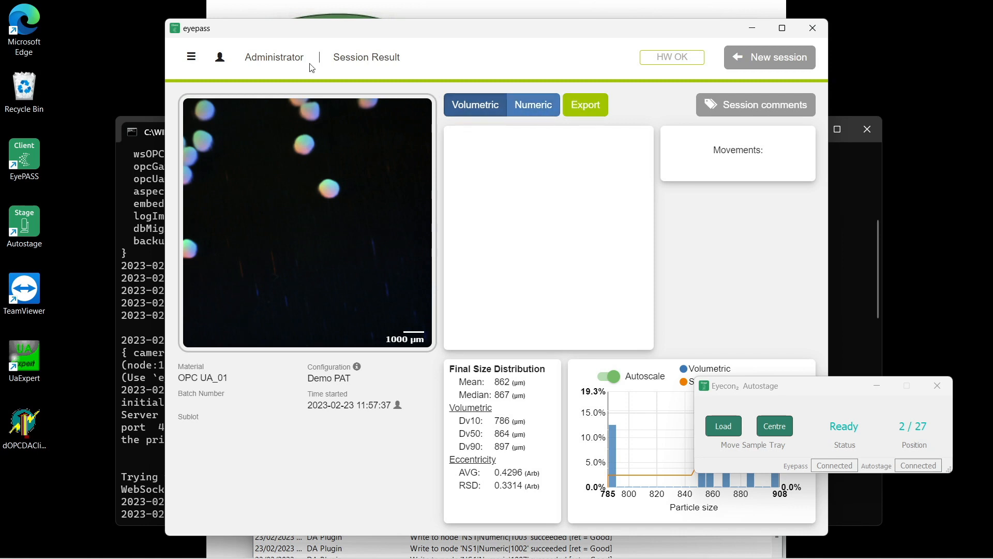
click(195, 59)
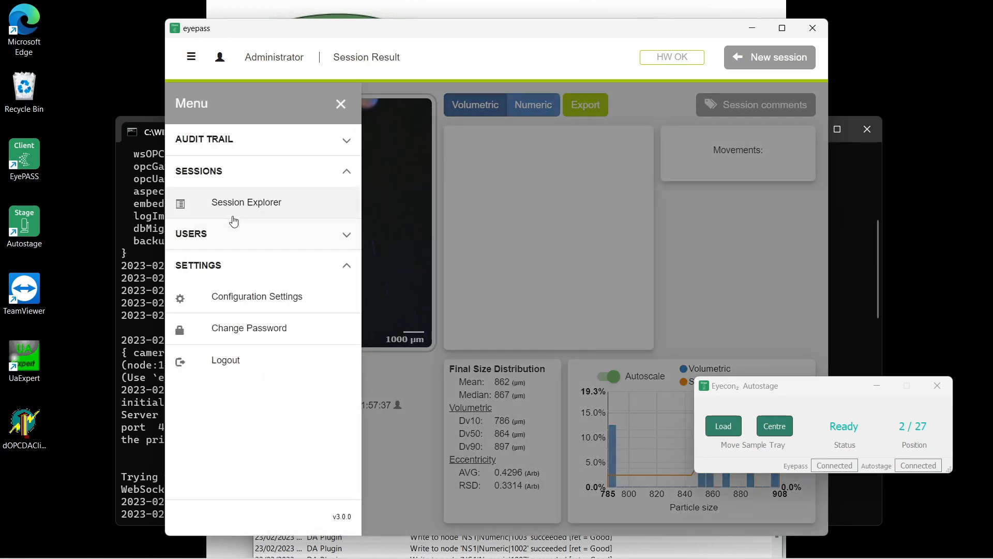
click(236, 294)
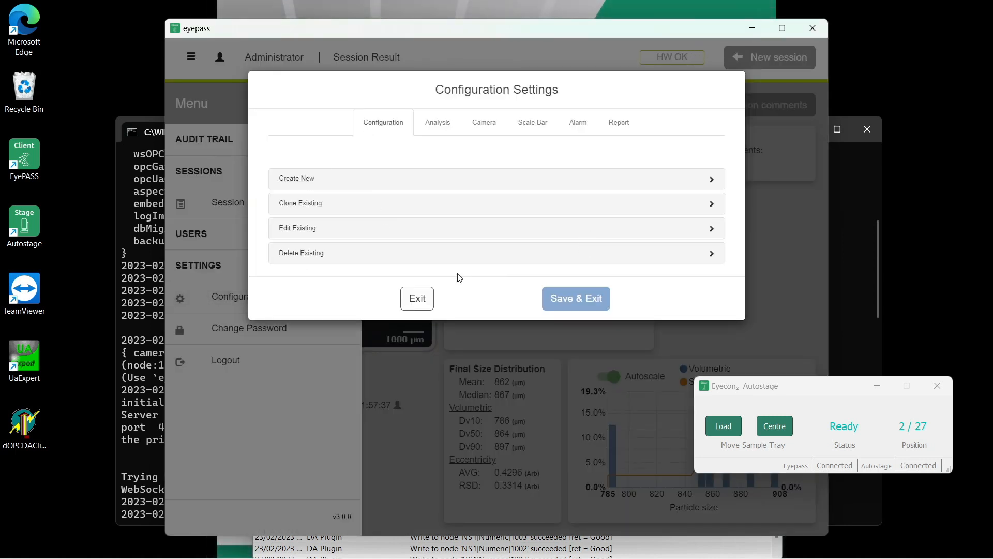
click(416, 298)
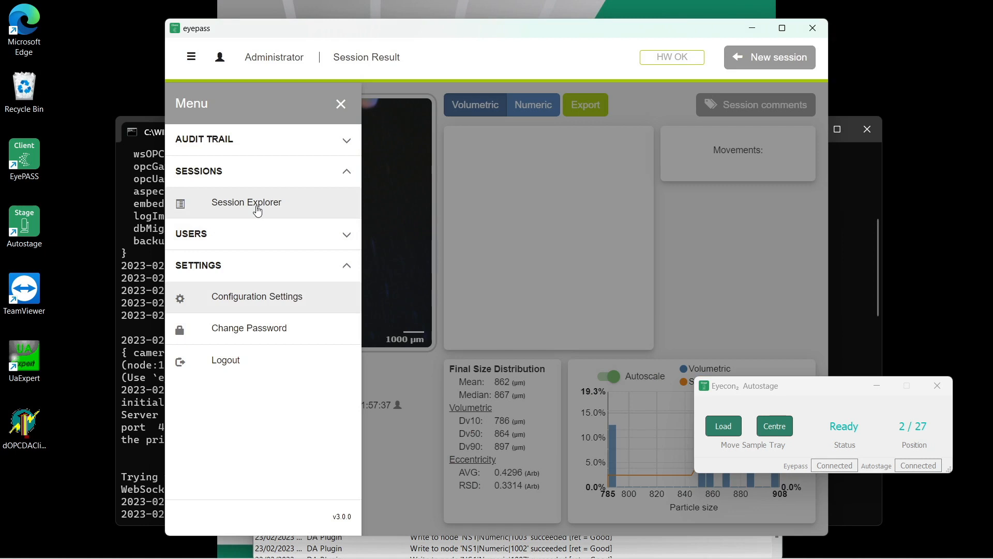
click(257, 209)
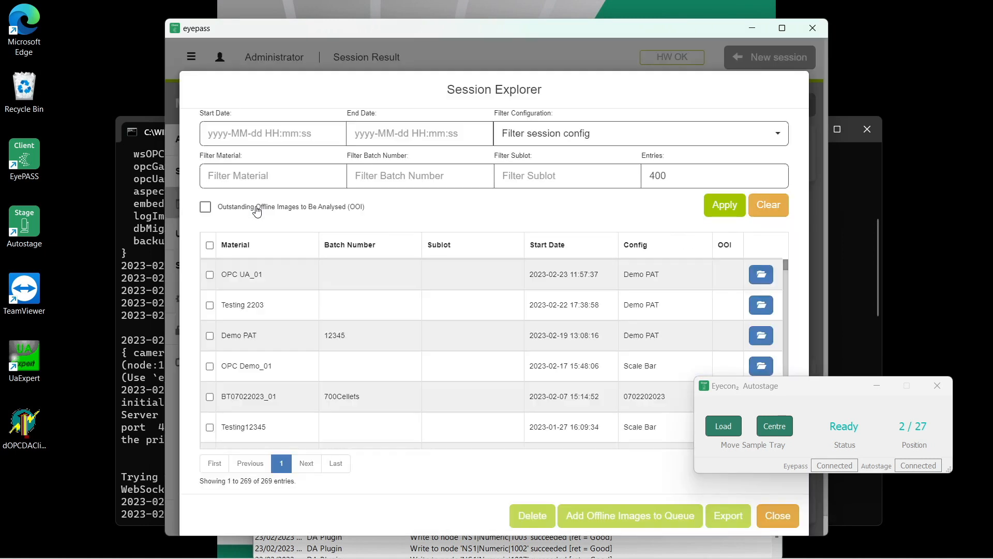
click(209, 274)
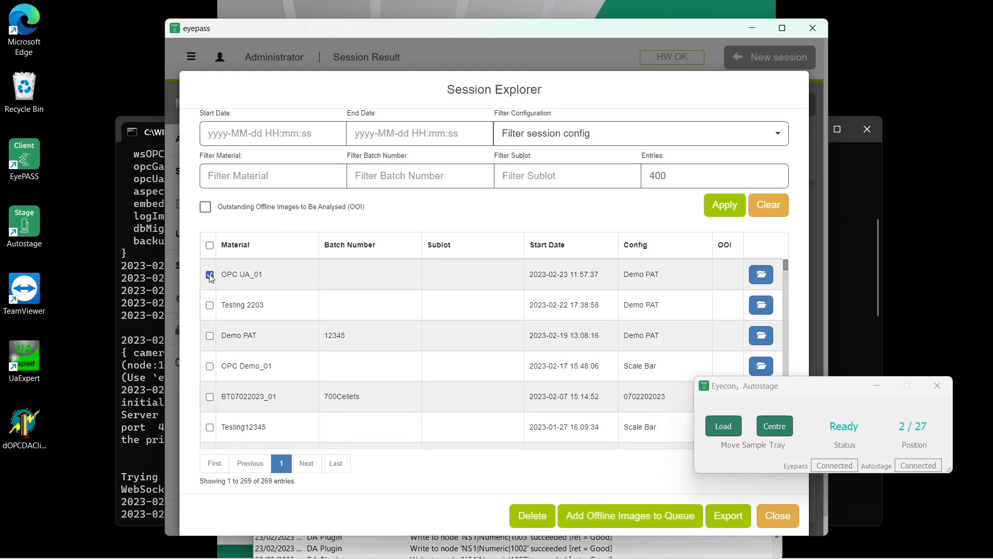
click(760, 275)
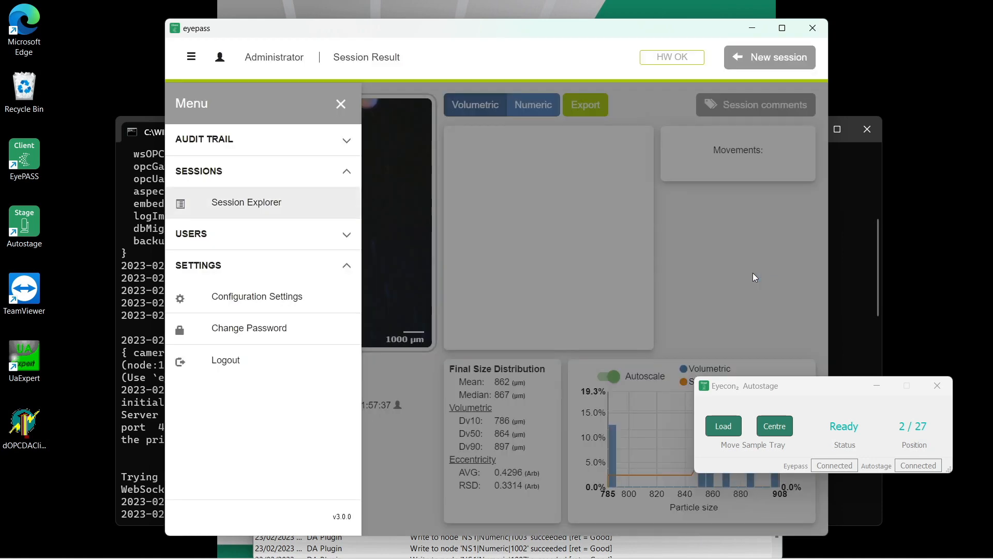
click(715, 271)
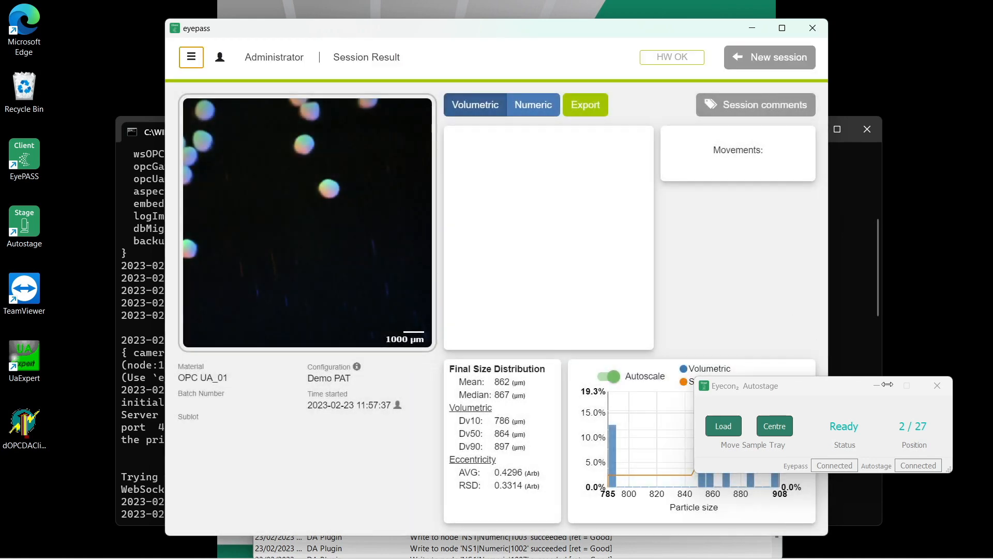
- Minimize the Autostage panel, then export OPC UA_01 with PDF, CSV and images to Documents
click(874, 386)
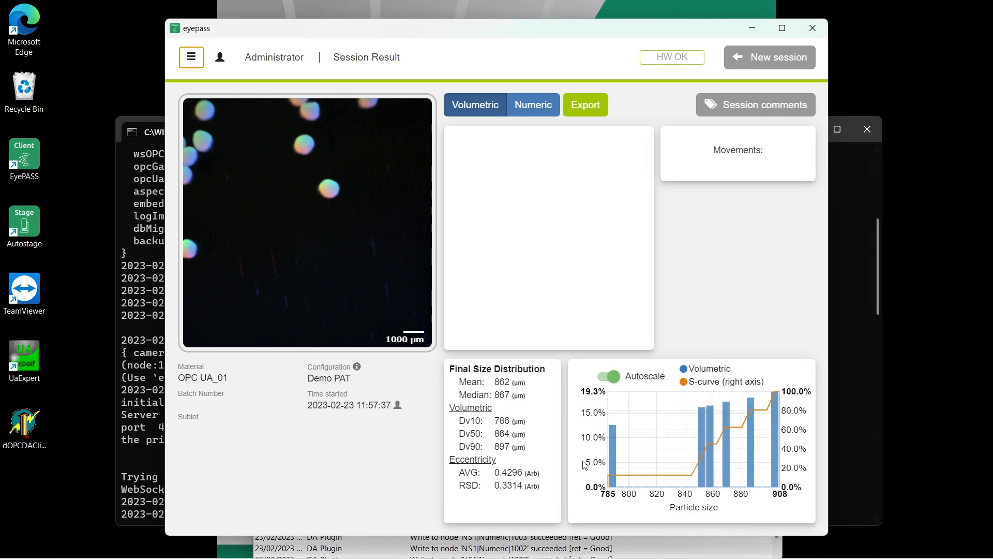
click(588, 111)
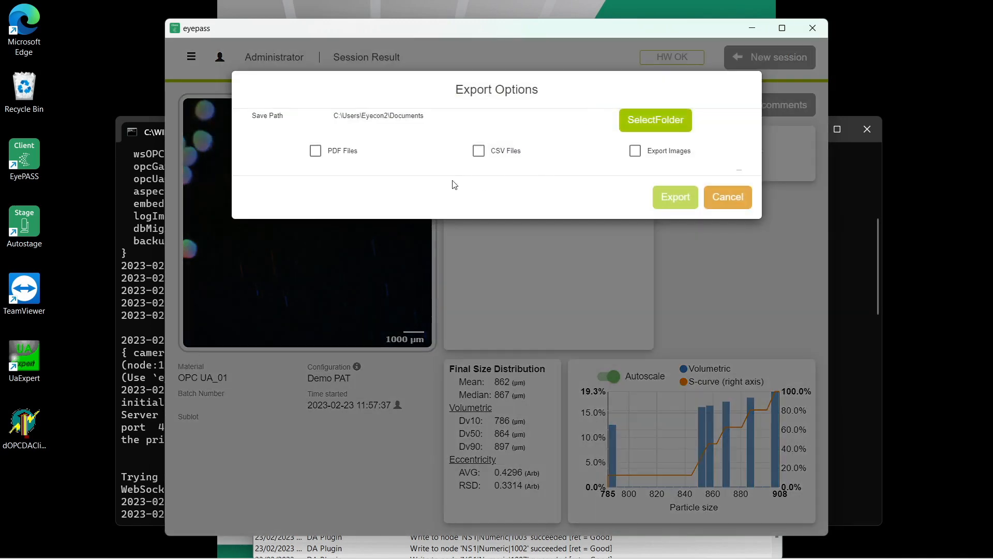
click(314, 152)
click(479, 151)
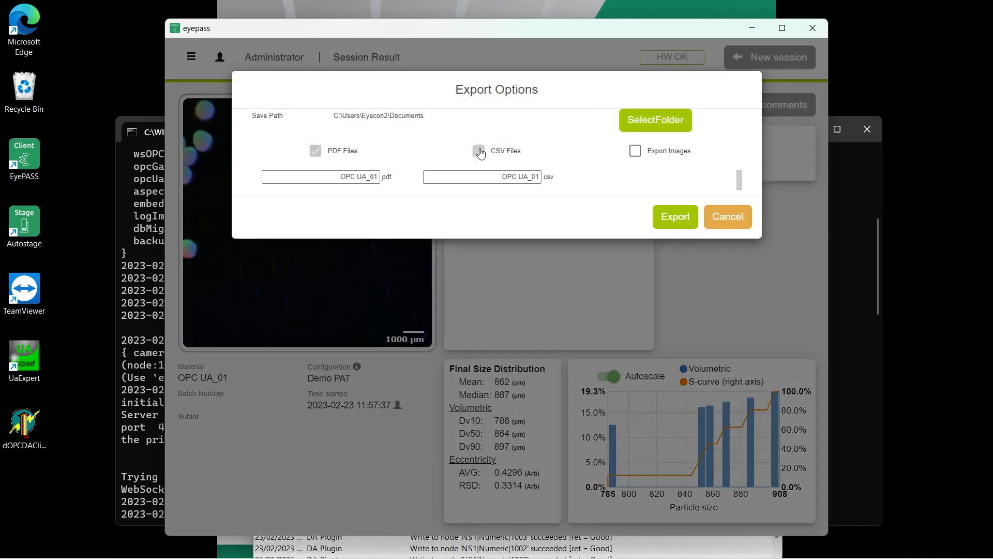
click(635, 151)
click(677, 214)
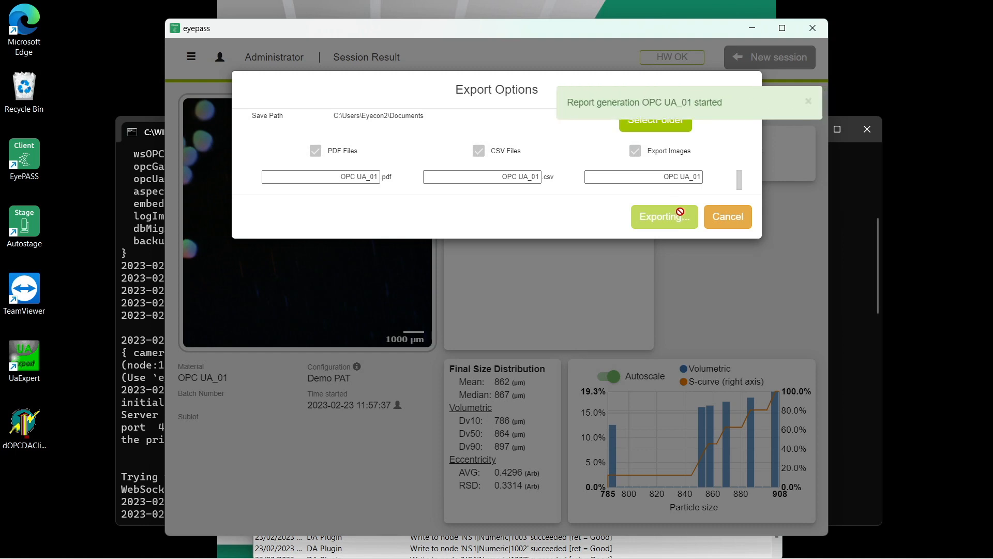